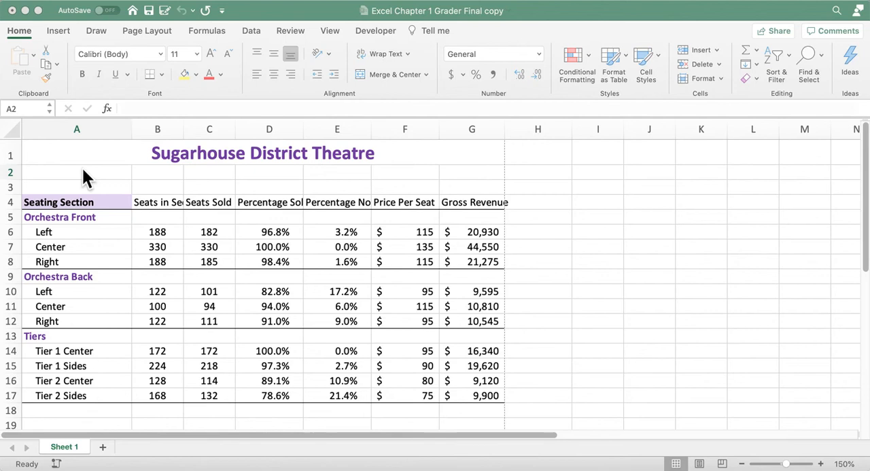
Enter the date 4/16 in cell A2.
click(83, 172)
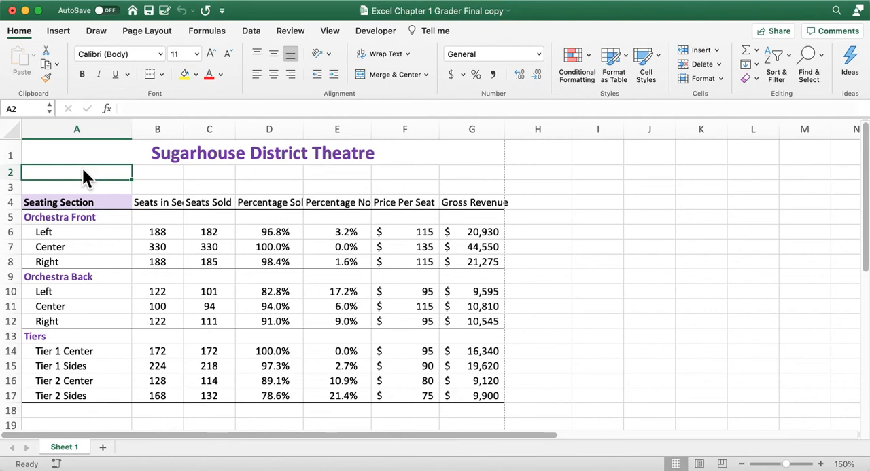
text(4/)
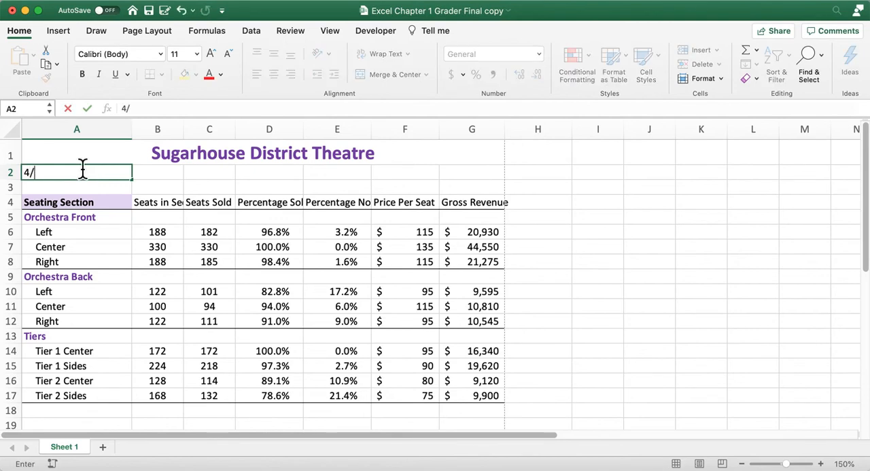
text(16)
key(Return)
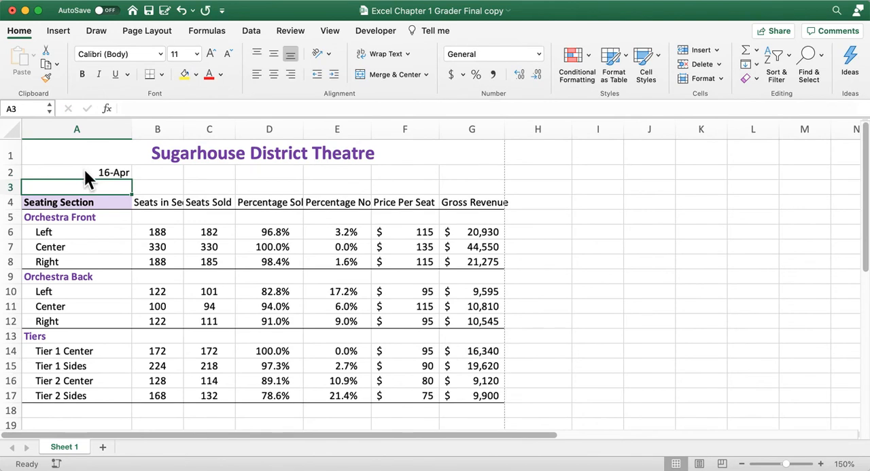
Format the date in A2 as Long Date and autofit the width of column A.
click(84, 171)
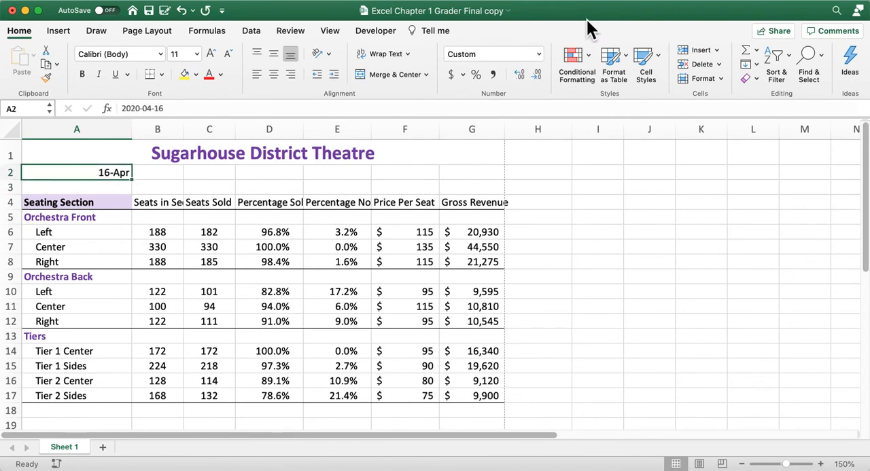
click(538, 55)
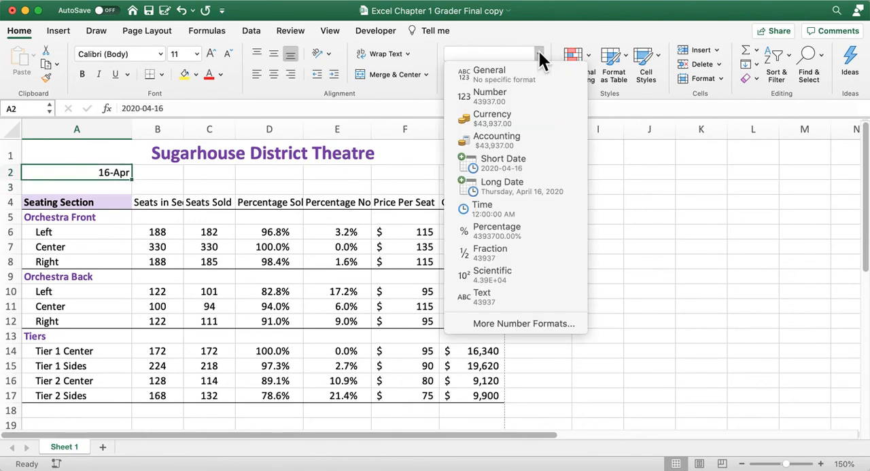
click(496, 184)
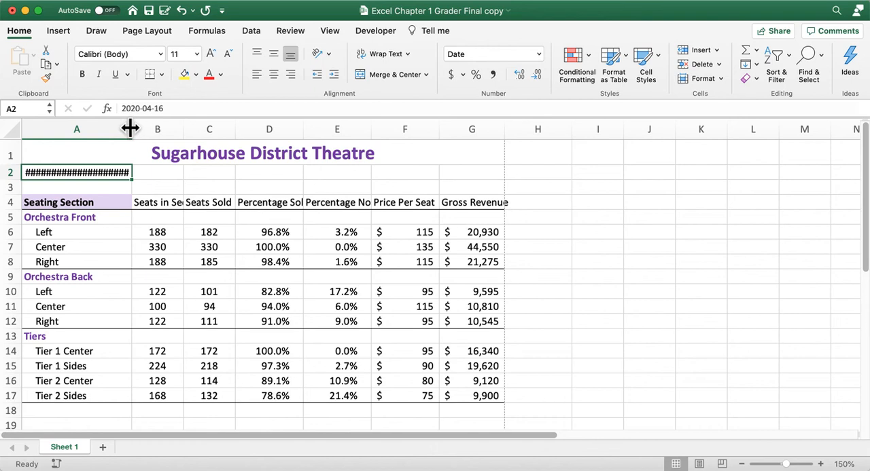
double_click(130, 128)
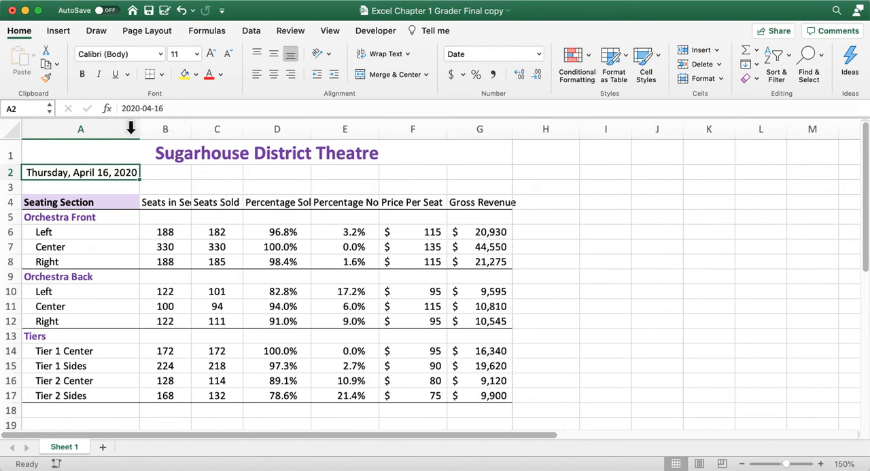
click(132, 128)
Copy the formatting of the Seating Section heading in A4 to the headings in B4:G4 with Format Painter.
click(81, 203)
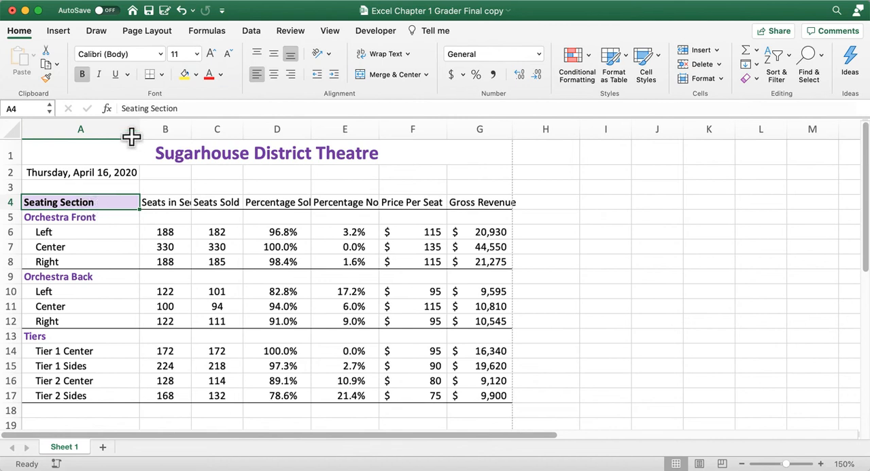
click(47, 75)
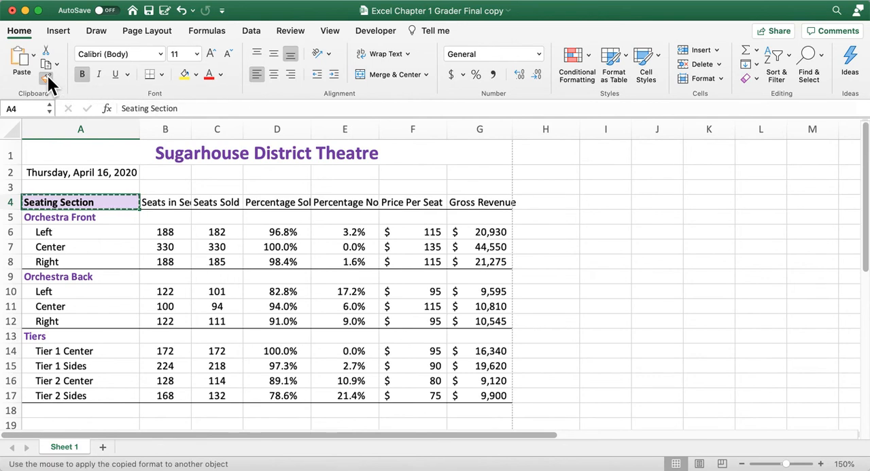
click(165, 202)
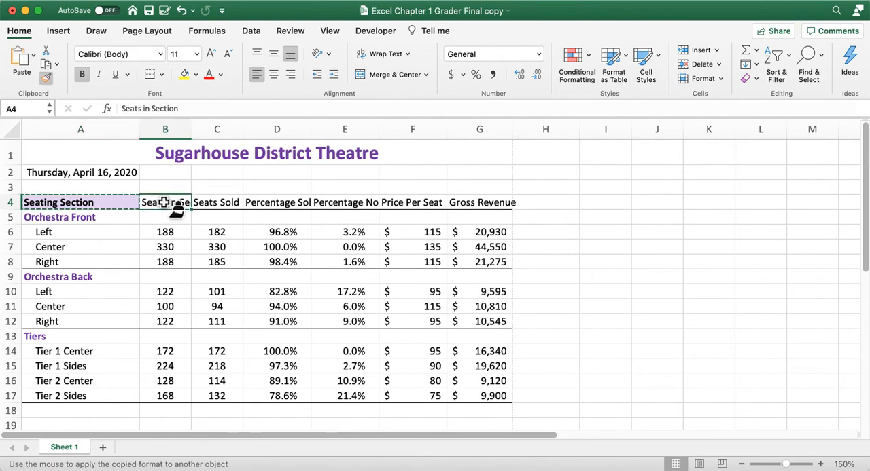
mouse_move(165, 203)
mouse_down()
mouse_move(475, 201)
mouse_move(466, 201)
mouse_up()
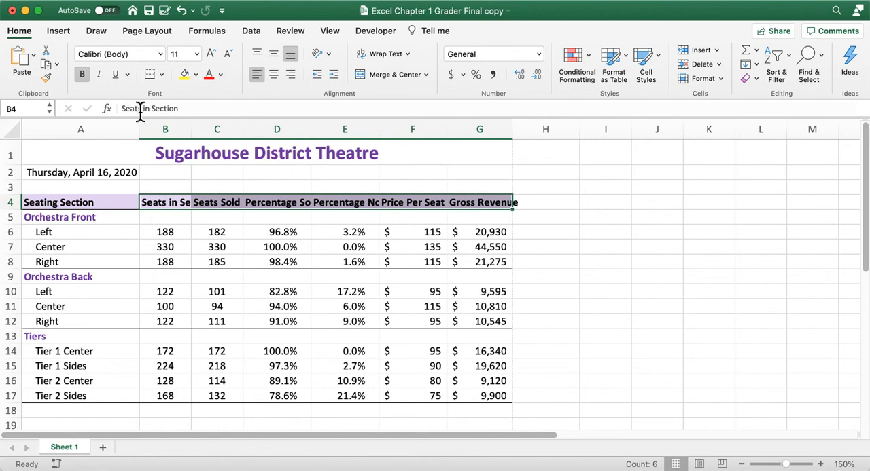
Start a custom footer in the page setup with the text "Exploring Series" in its left section.
click(134, 30)
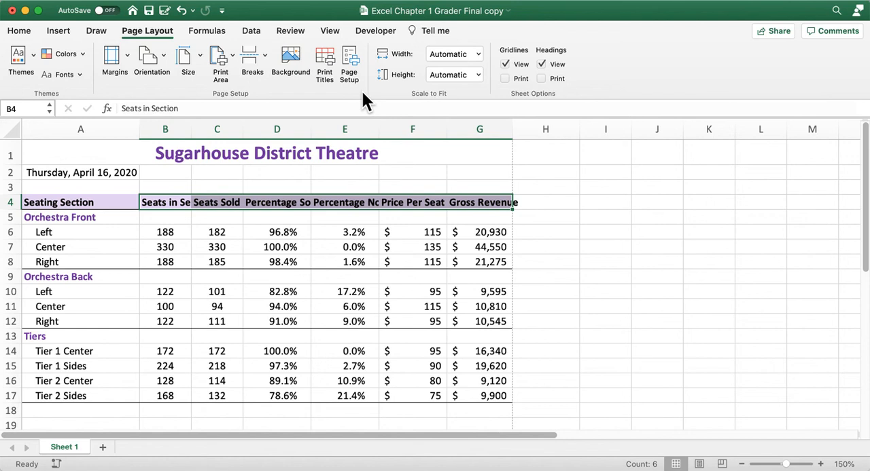
click(348, 51)
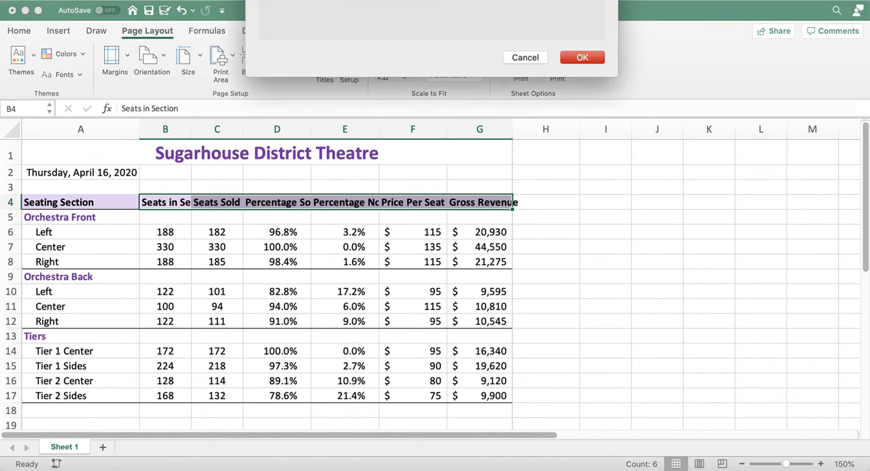
drag(381, 0, 367, 69)
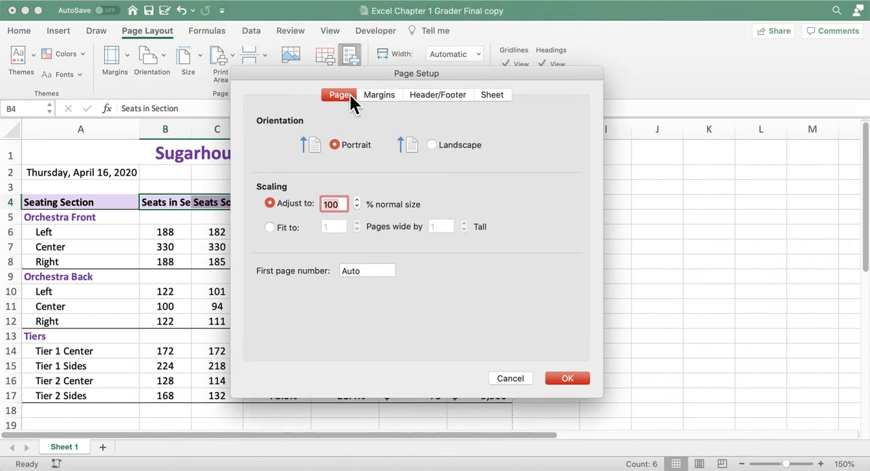
click(462, 93)
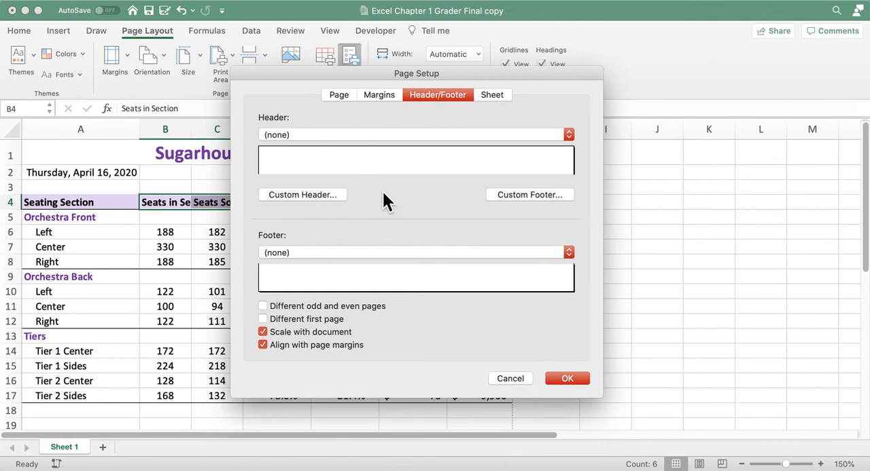
click(536, 195)
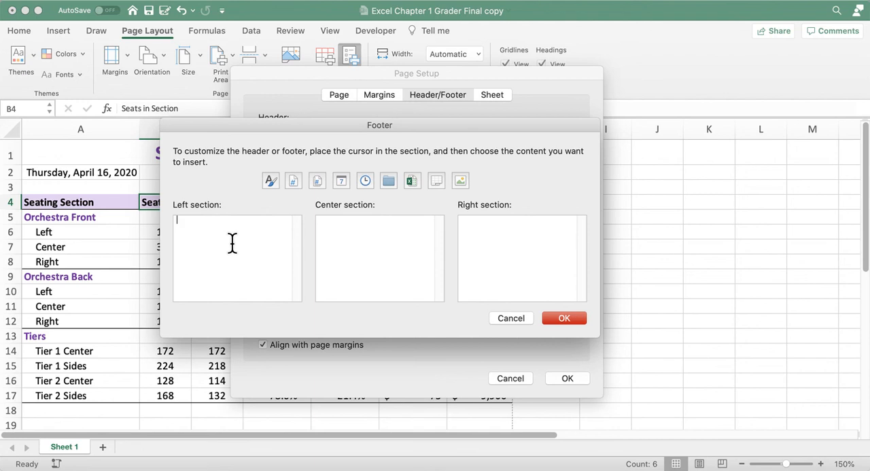
text(Exploring Series)
Insert the sheet name code in the footer's center section and the file name code in its right section, and apply the page setup.
click(434, 179)
click(505, 238)
click(412, 180)
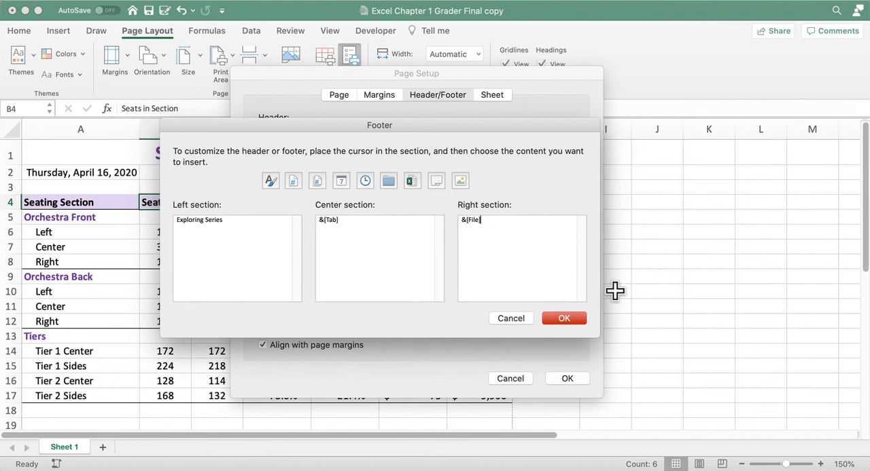
click(568, 317)
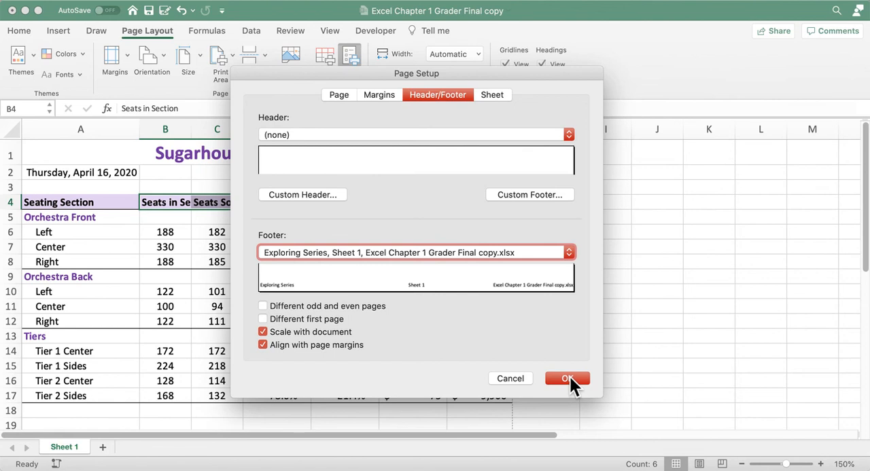
click(569, 379)
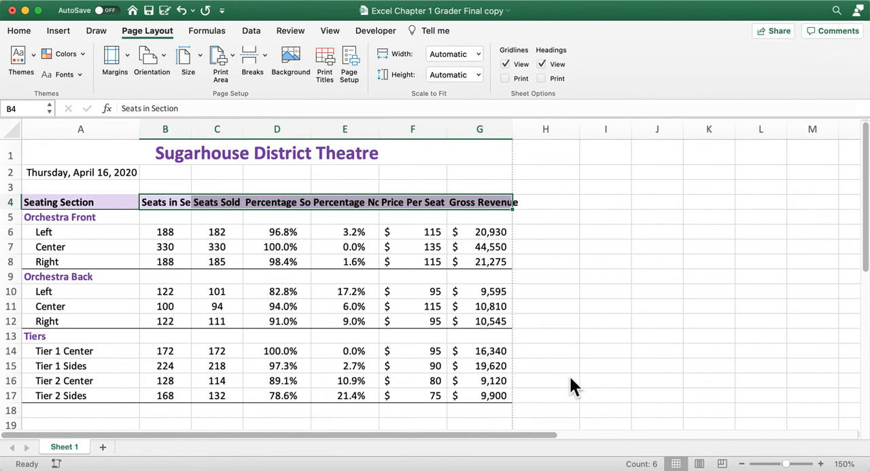
Rename the Sheet 1 worksheet as 4-16.
right_click(68, 449)
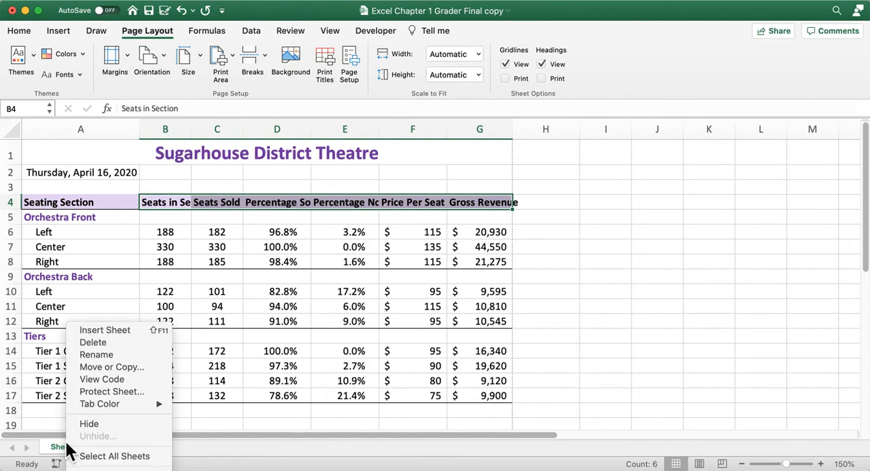
click(88, 353)
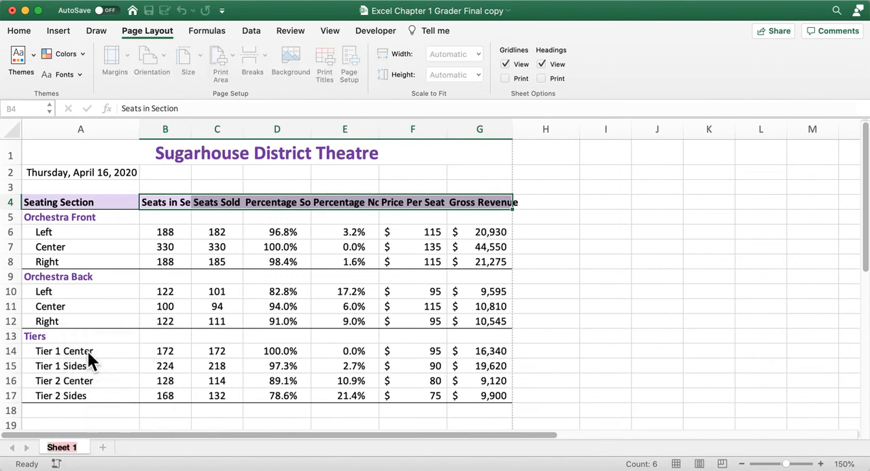
text(4-16)
key(Return)
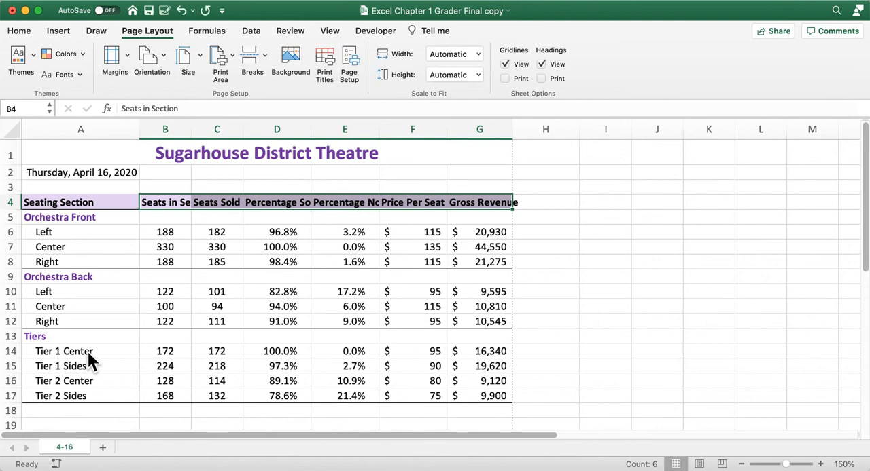
Create a copy of the 4-16 worksheet and place it at the end of the workbook.
right_click(67, 447)
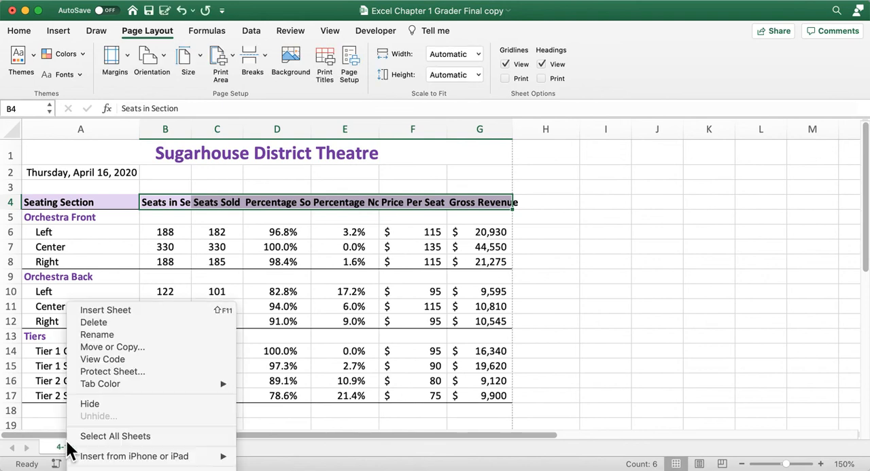
click(105, 345)
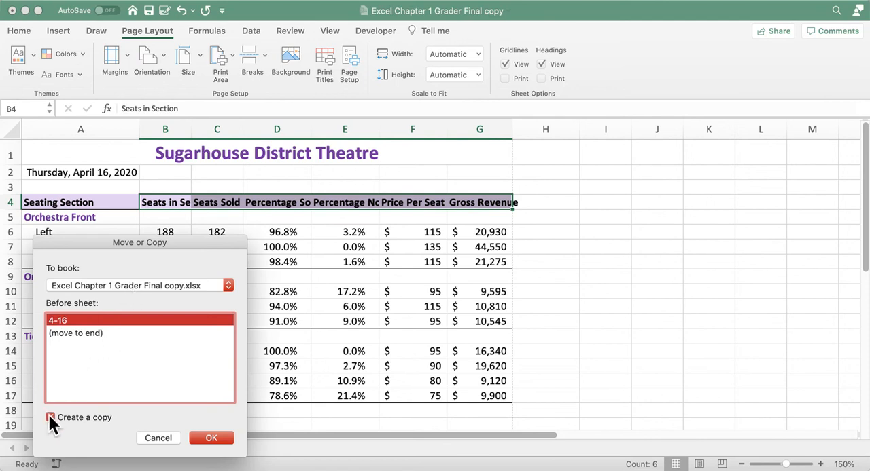
click(209, 440)
click(81, 331)
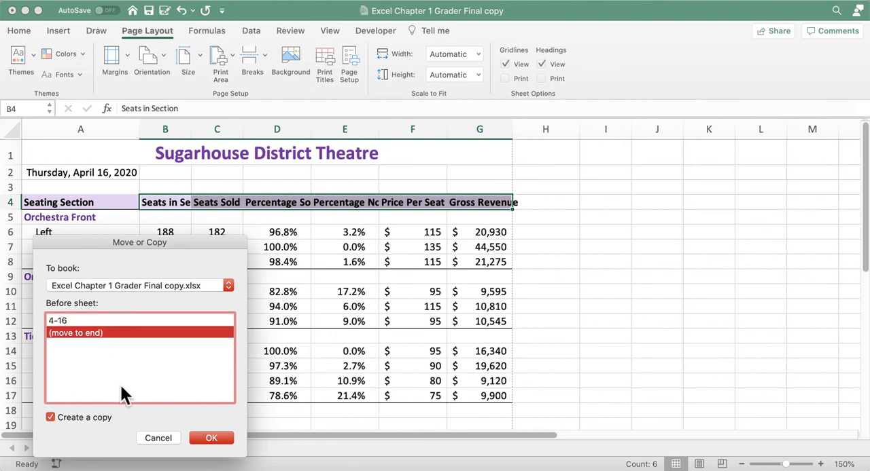
click(212, 438)
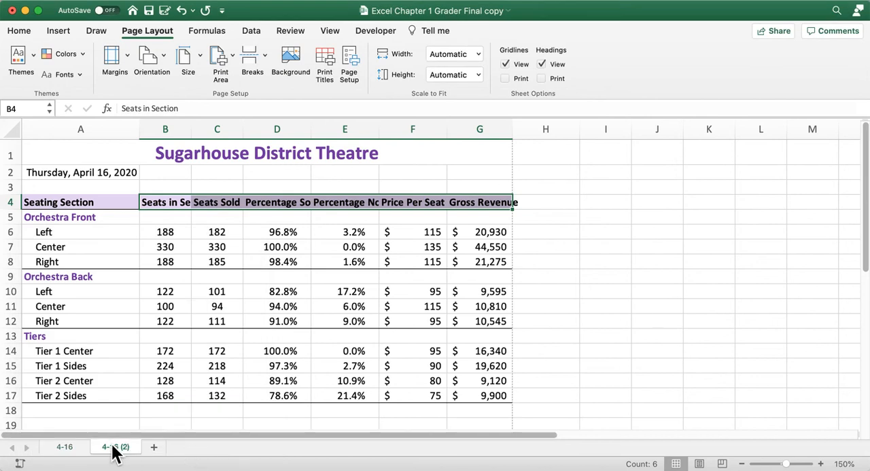
Rename the copied worksheet as 4-17.
right_click(115, 450)
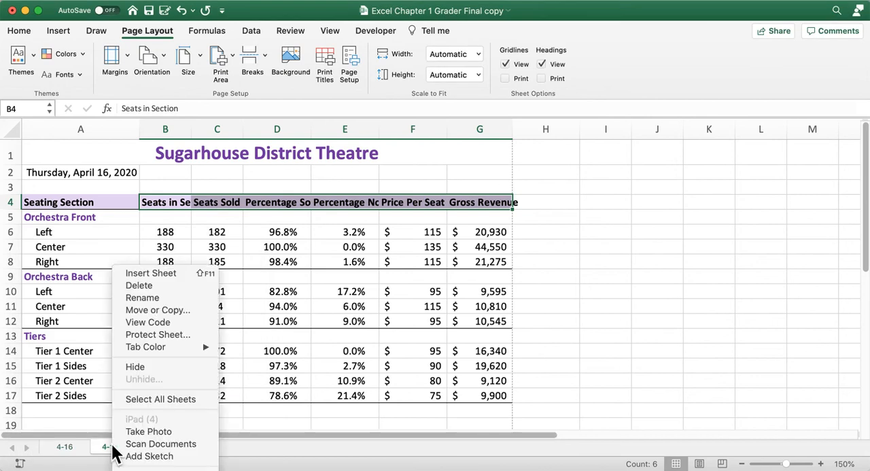
click(142, 299)
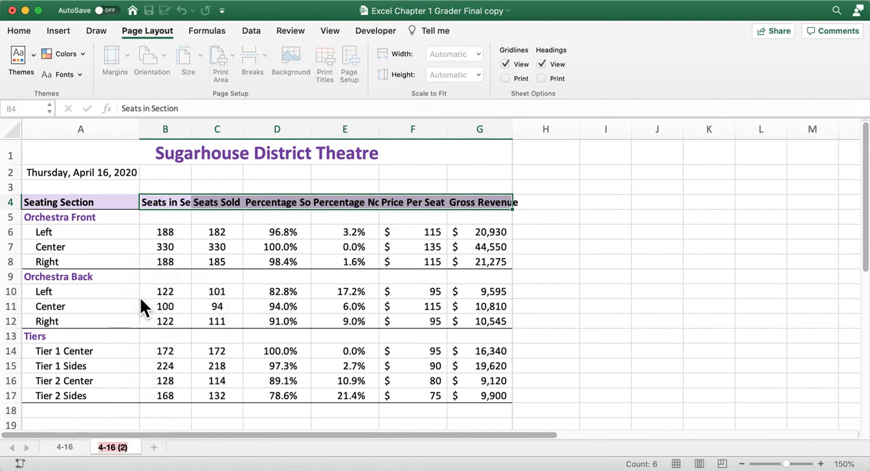
text(4-17)
key(Return)
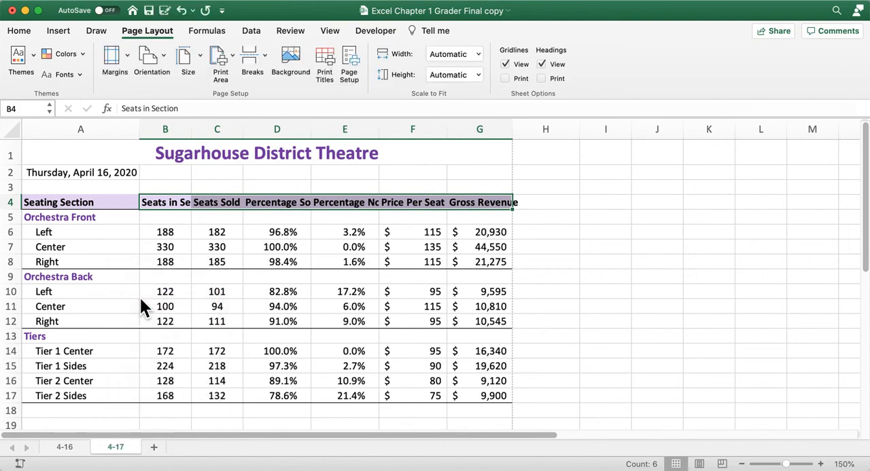